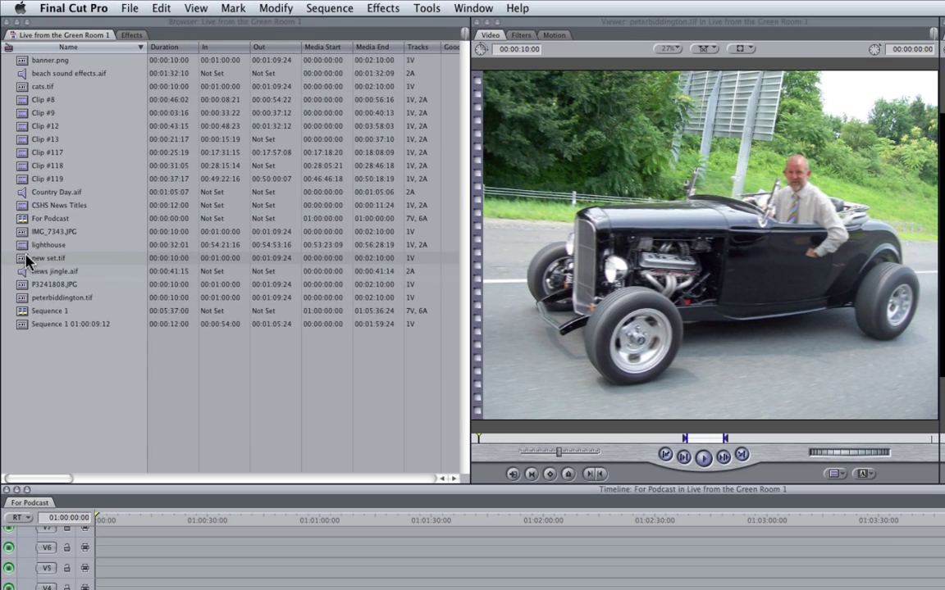
Step: Place new set.tif at the start of track V1 in the For Podcast timeline
double_click(17, 174)
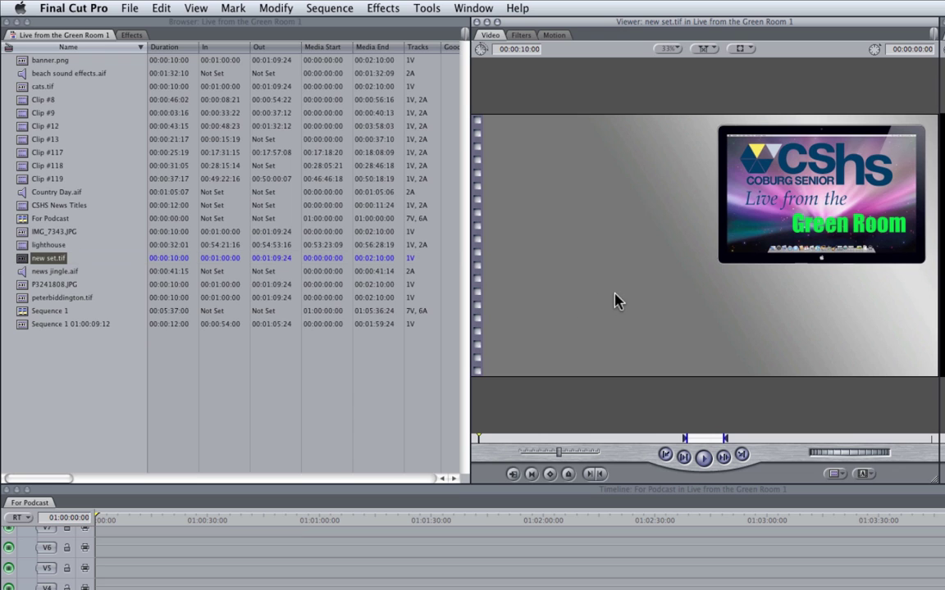
drag(617, 301, 105, 589)
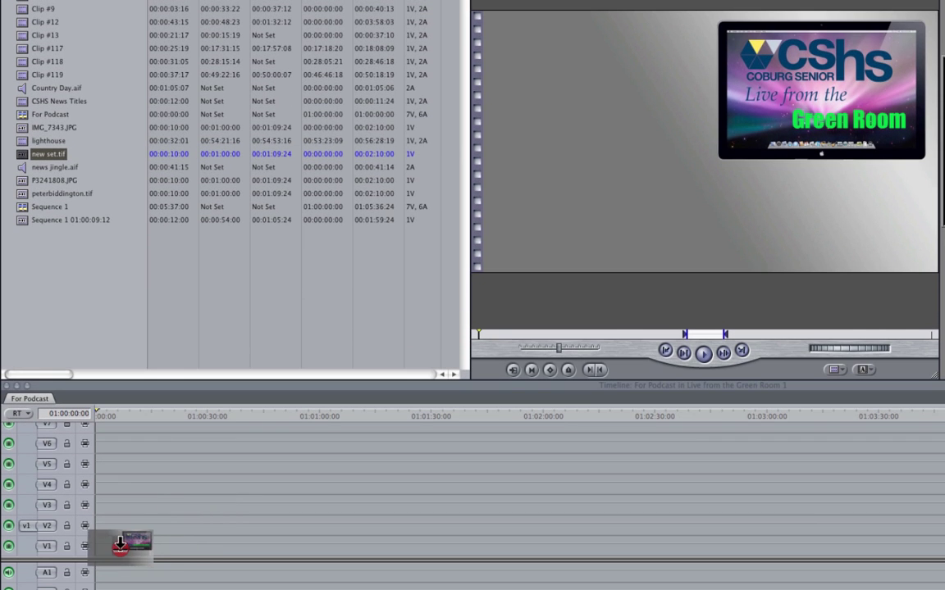
drag(105, 545, 102, 547)
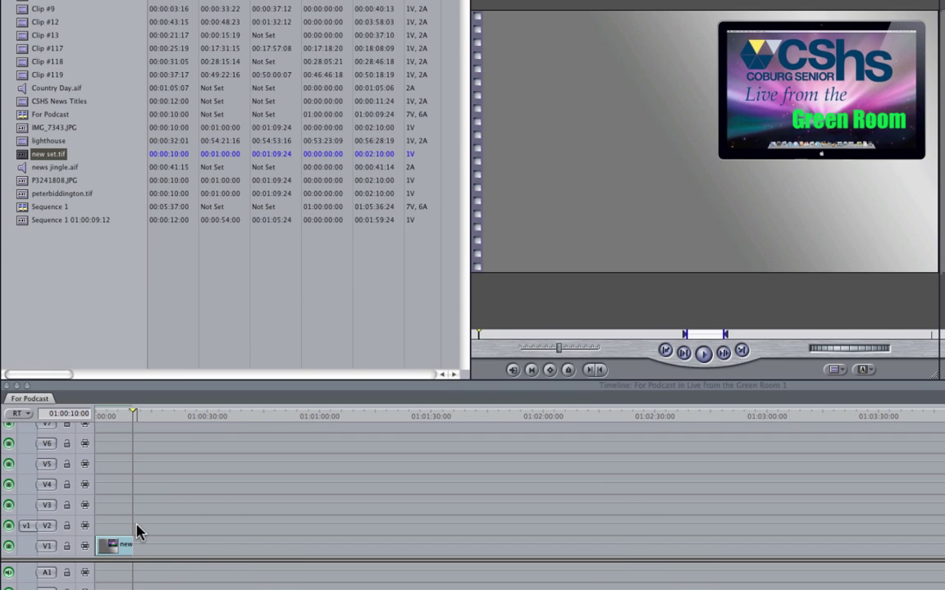
Step: Preview Clip #9, then give Clip #12 an out point and place it on V2 above the set
click(19, 13)
double_click(19, 14)
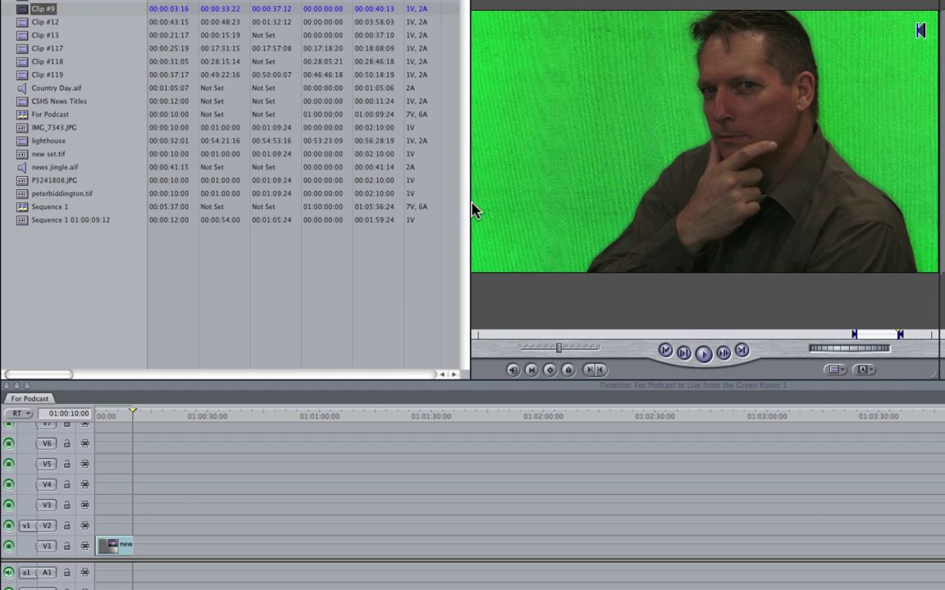
double_click(23, 22)
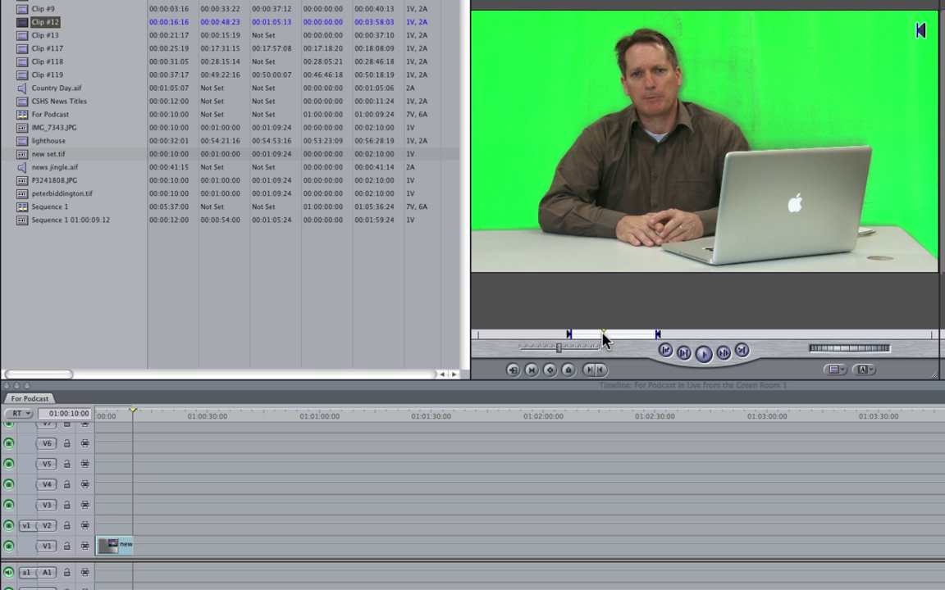
key(o)
drag(620, 207, 144, 526)
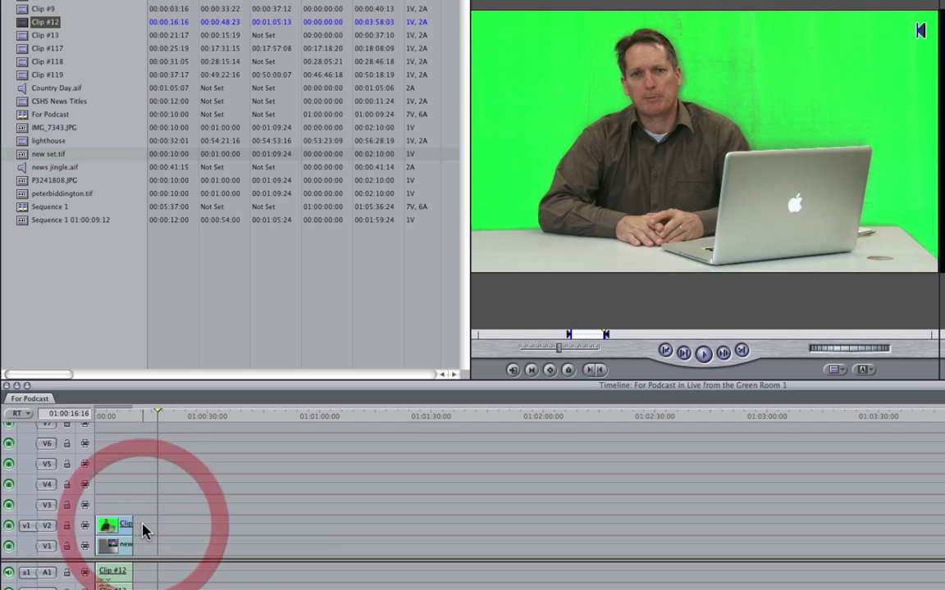
click(117, 417)
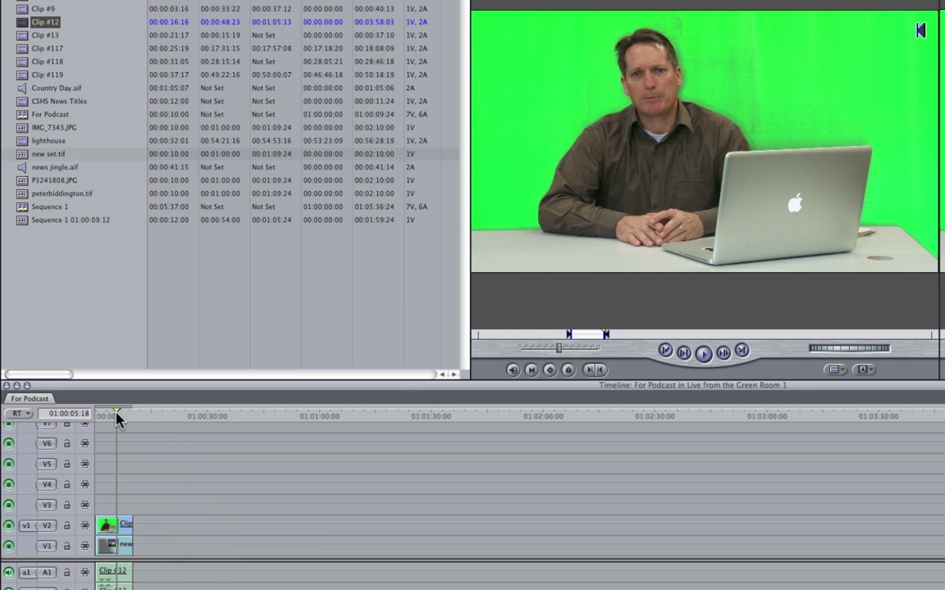
Step: Apply the Primatte RT key to Clip #12 and auto-sample green as the backing colour
click(109, 529)
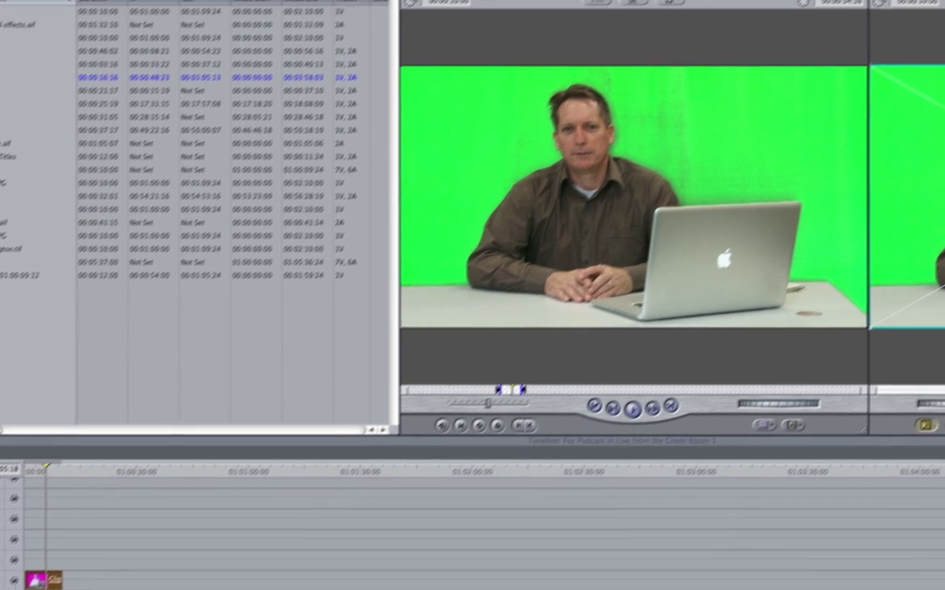
click(296, 0)
click(340, 91)
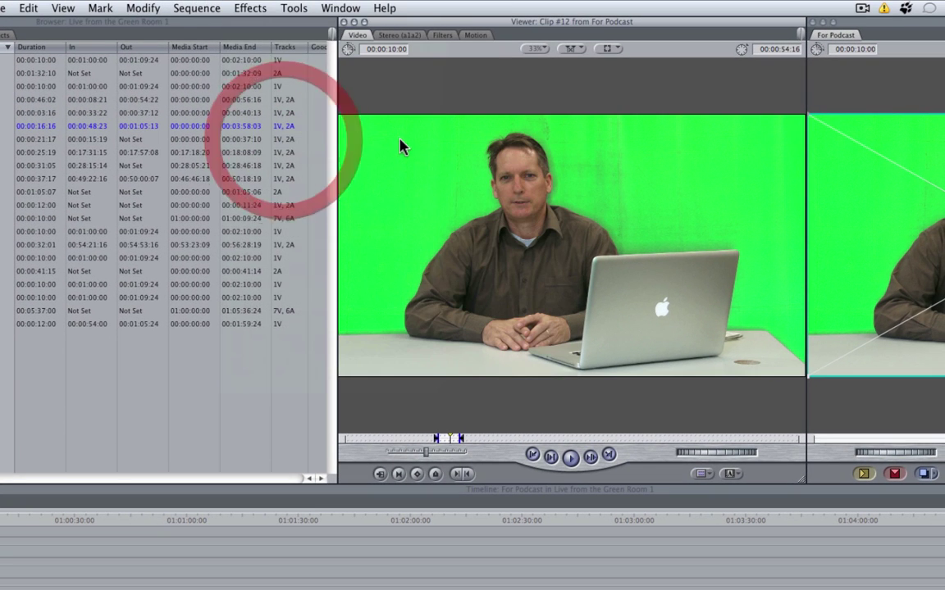
click(250, 8)
click(327, 144)
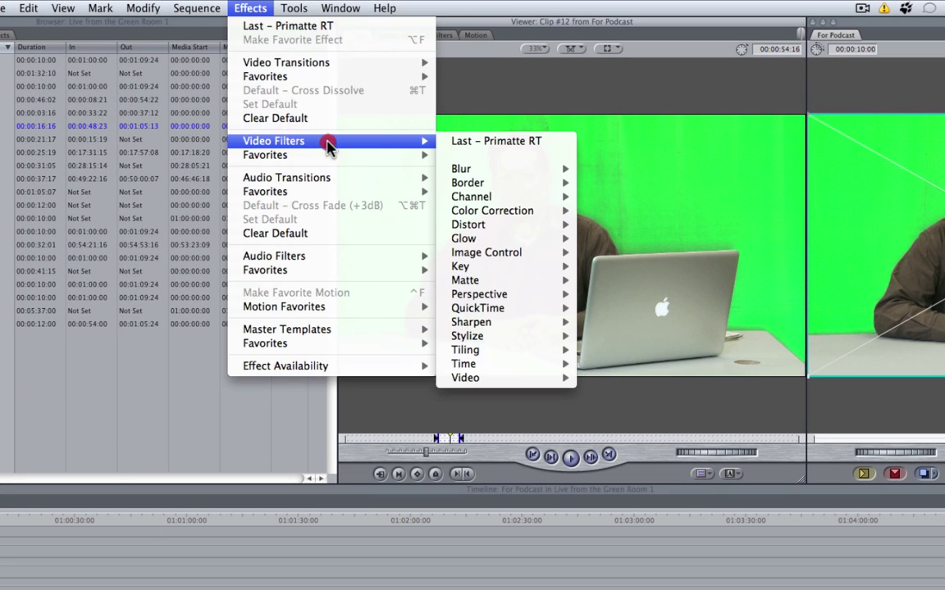
mouse_move(485, 269)
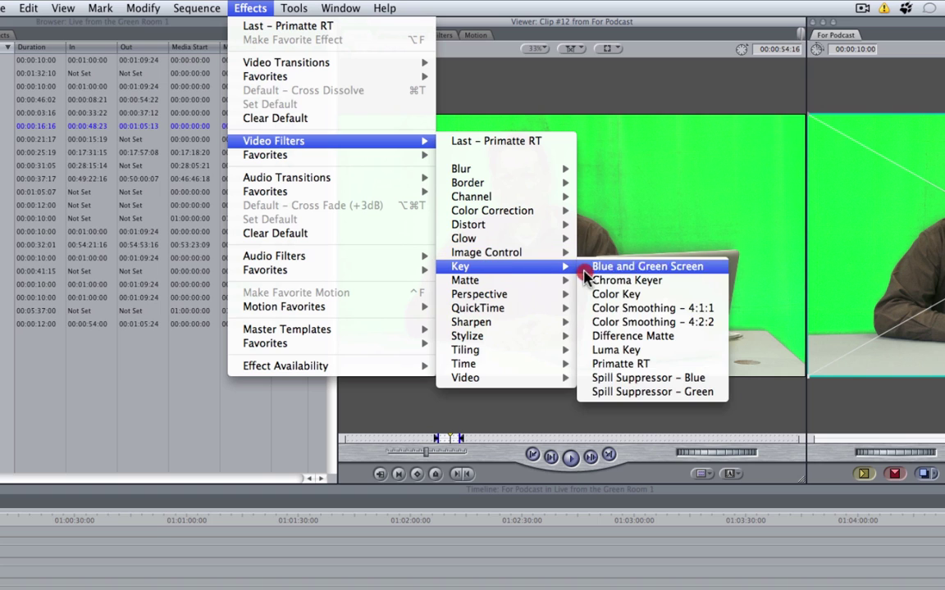
click(619, 366)
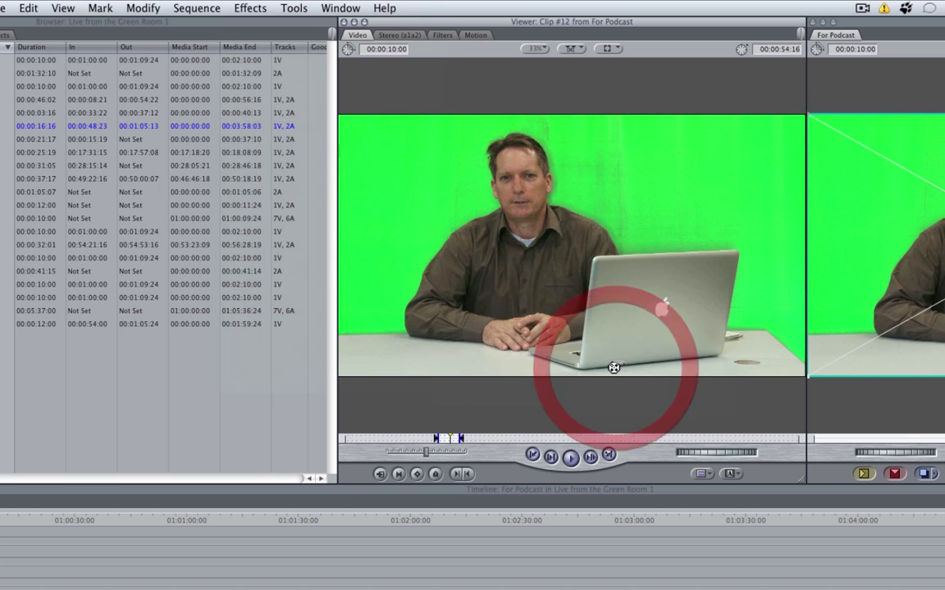
click(441, 36)
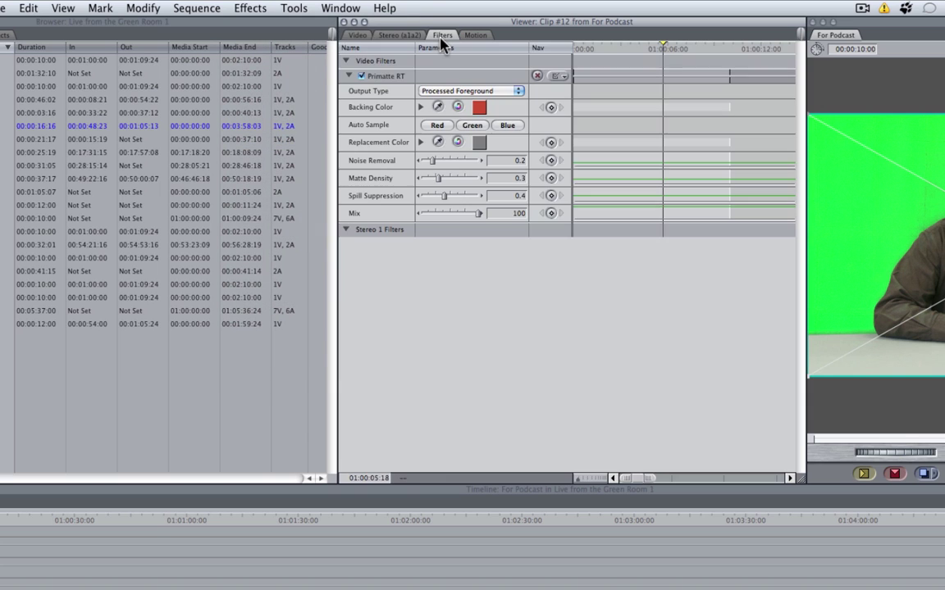
click(475, 128)
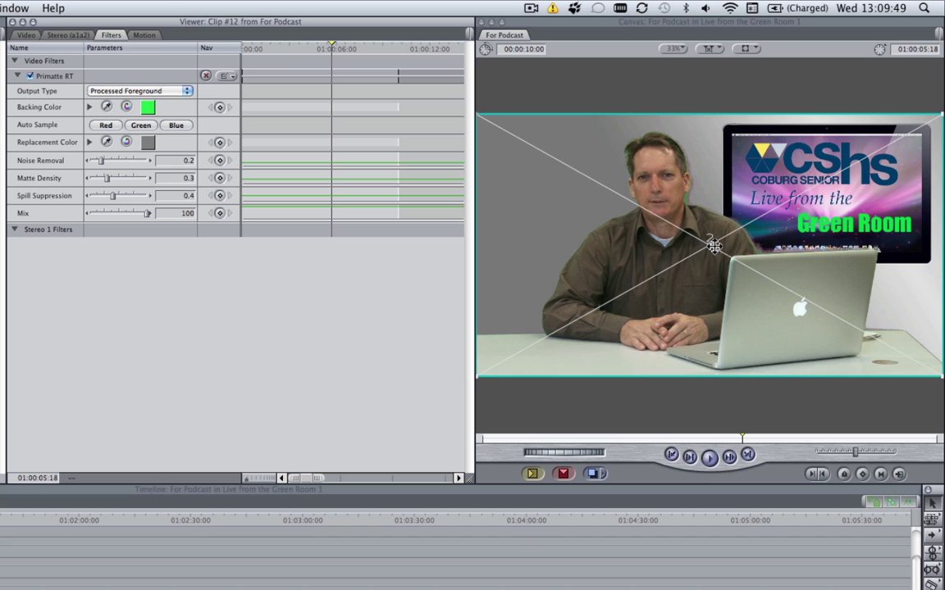
Step: Drag the keyed presenter slightly left and down in the Canvas
drag(713, 246, 655, 269)
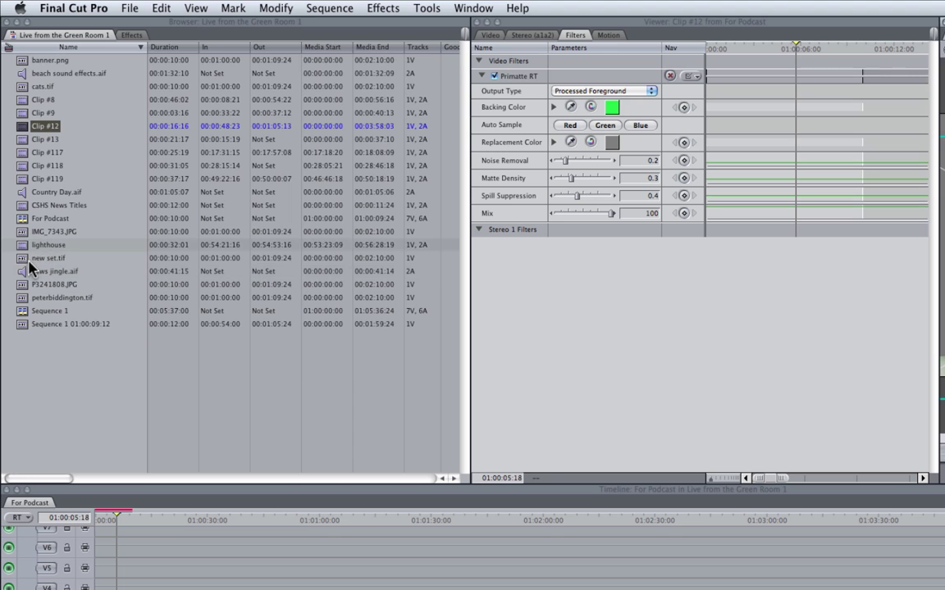
click(22, 300)
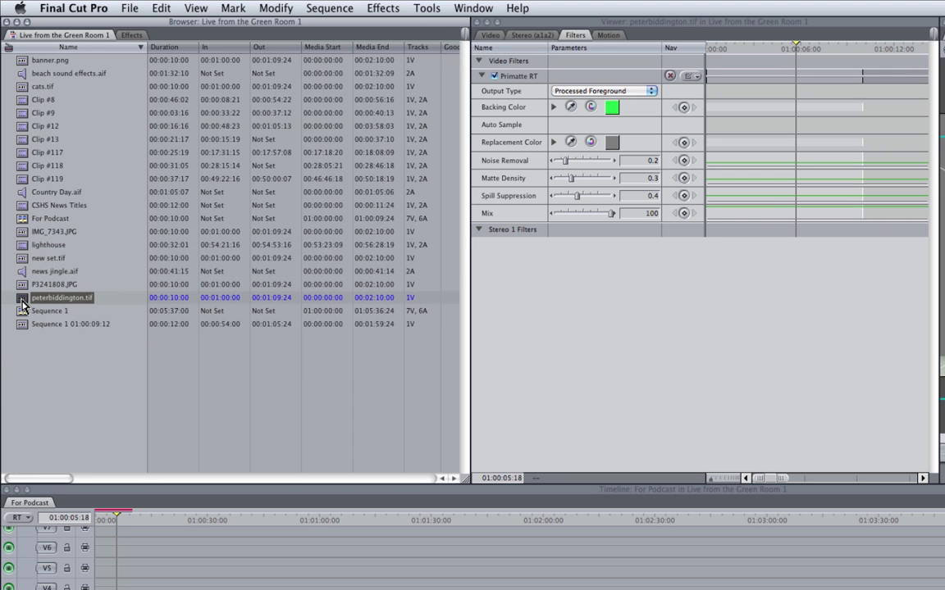
double_click(22, 303)
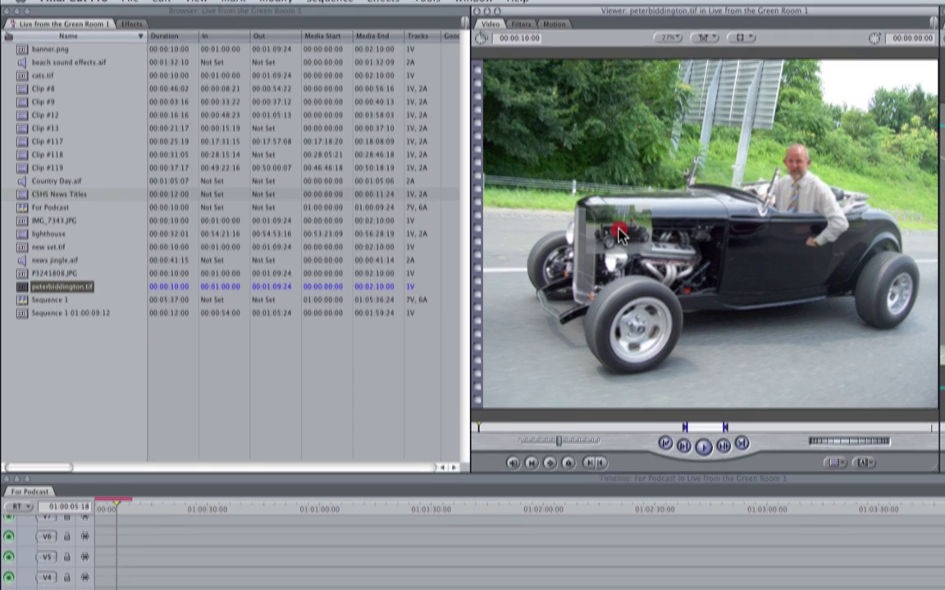
drag(545, 234, 227, 500)
drag(227, 394, 130, 505)
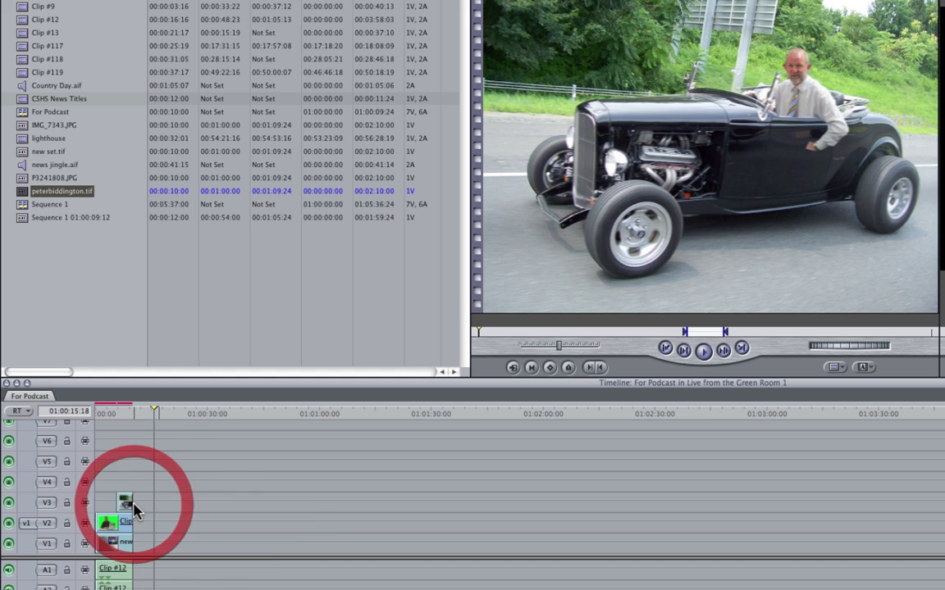
click(127, 416)
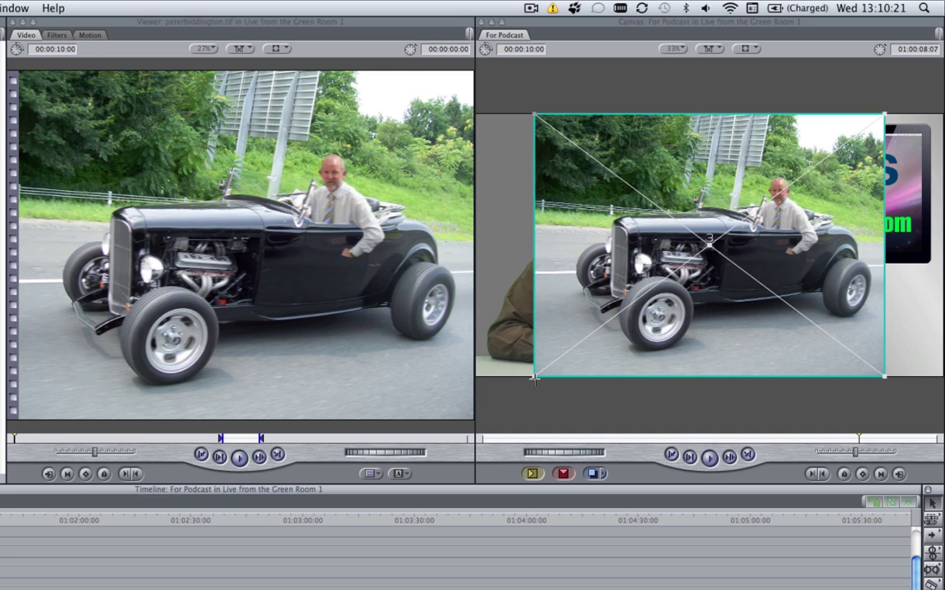
Step: Scale the hot-rod photo down and move it up-right over the monitor, keeping Image+Wireframe view
drag(533, 377, 630, 321)
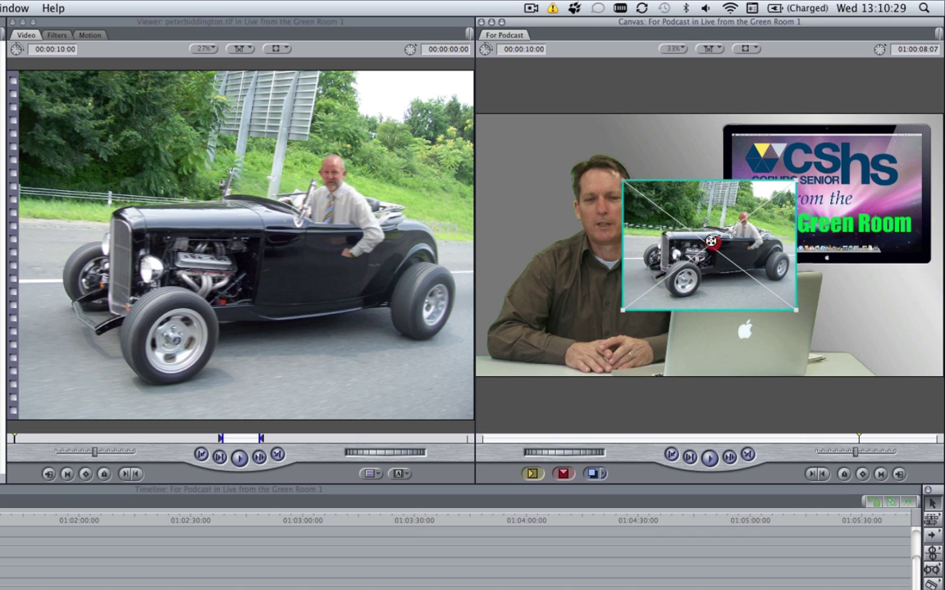
drag(709, 244, 748, 223)
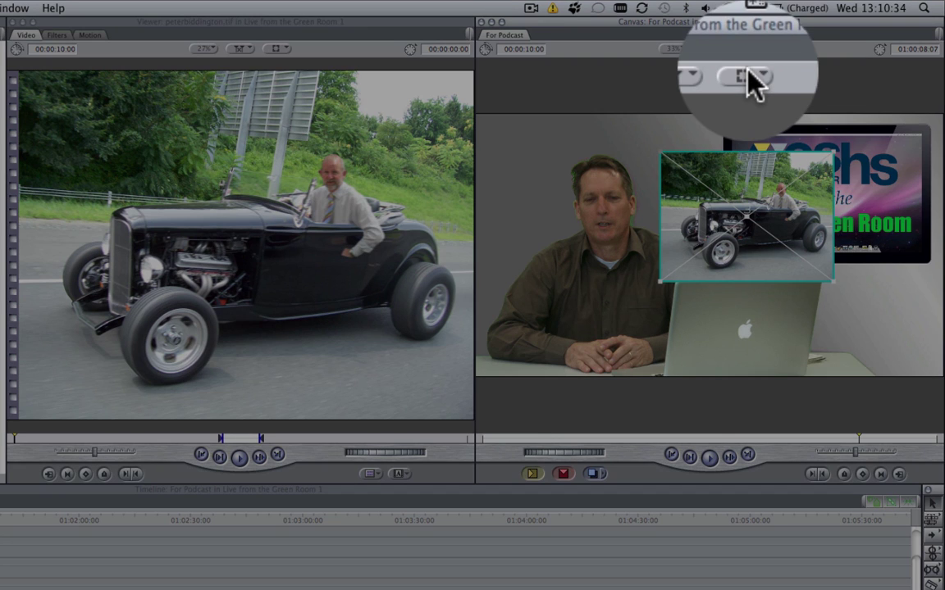
click(747, 49)
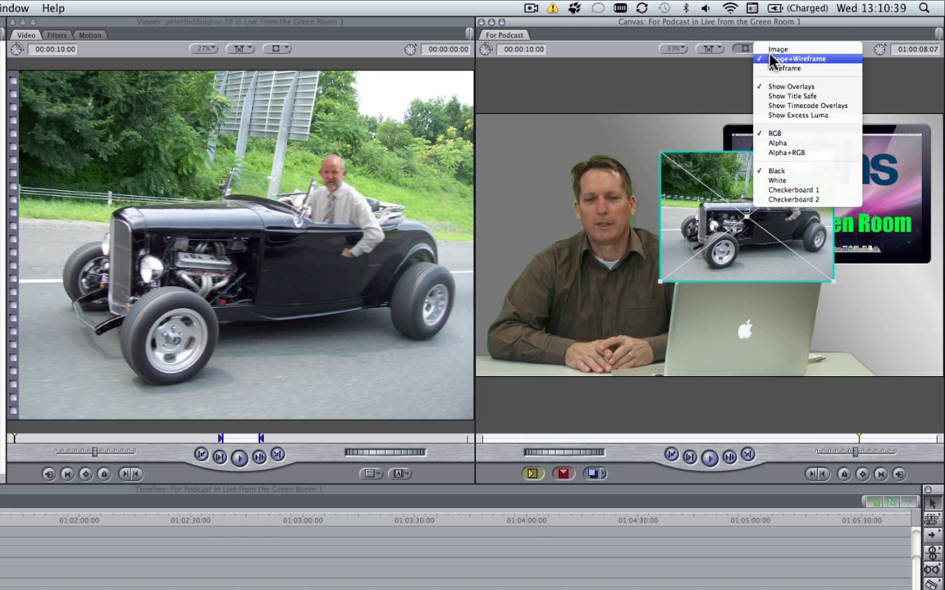
click(747, 53)
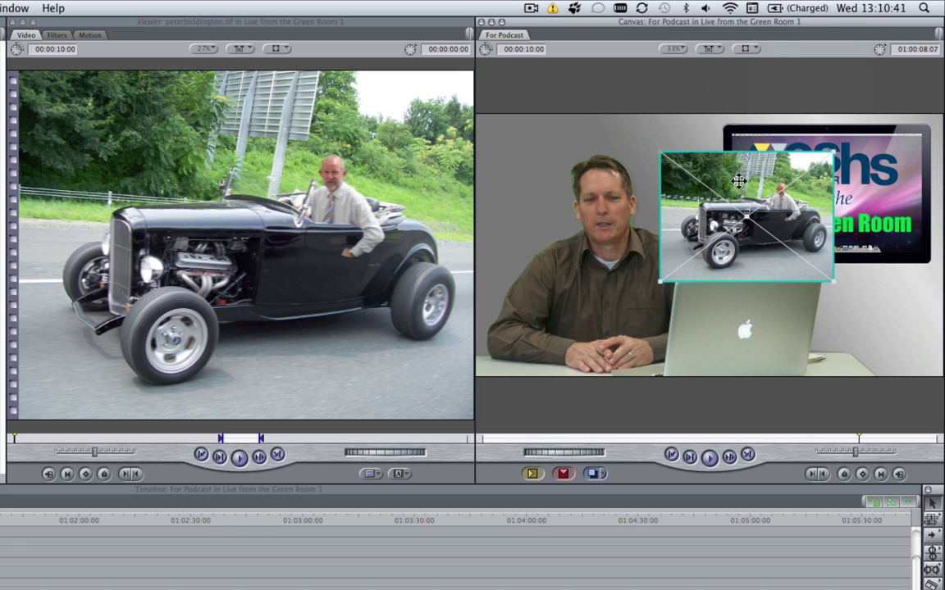
Step: Move and resize the hot-rod photo to fit inside the wall monitor's screen
mouse_move(748, 217)
mouse_down()
mouse_move(789, 198)
mouse_move(828, 204)
mouse_up()
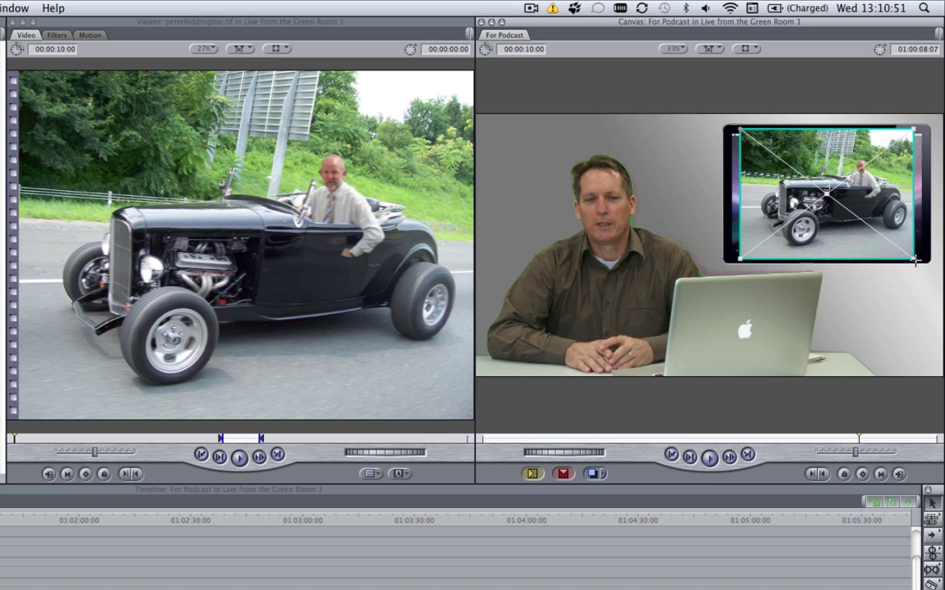
drag(915, 260, 921, 258)
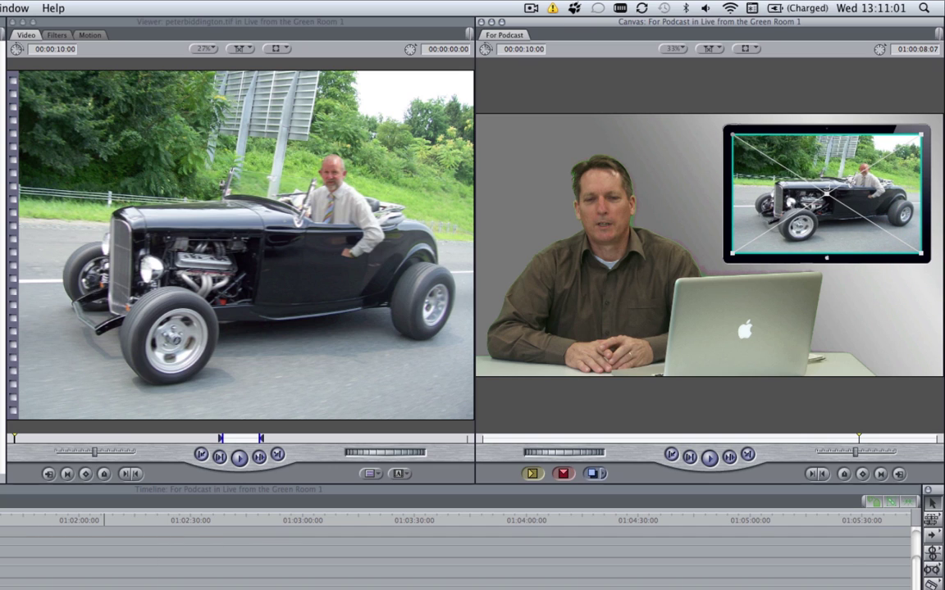
key(super+3)
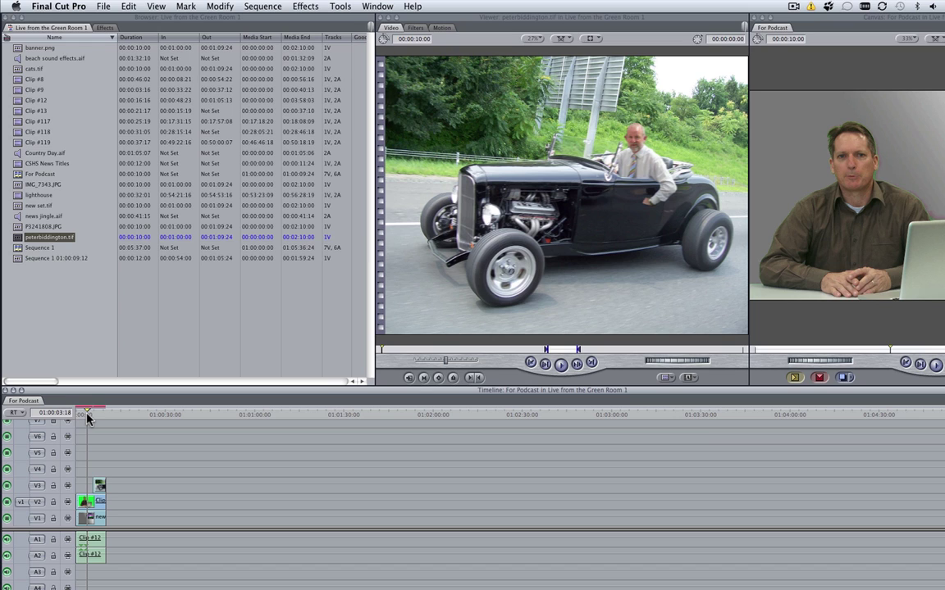
Step: Render all the layered set, presenter and photo clips in the sequence
key(super+r)
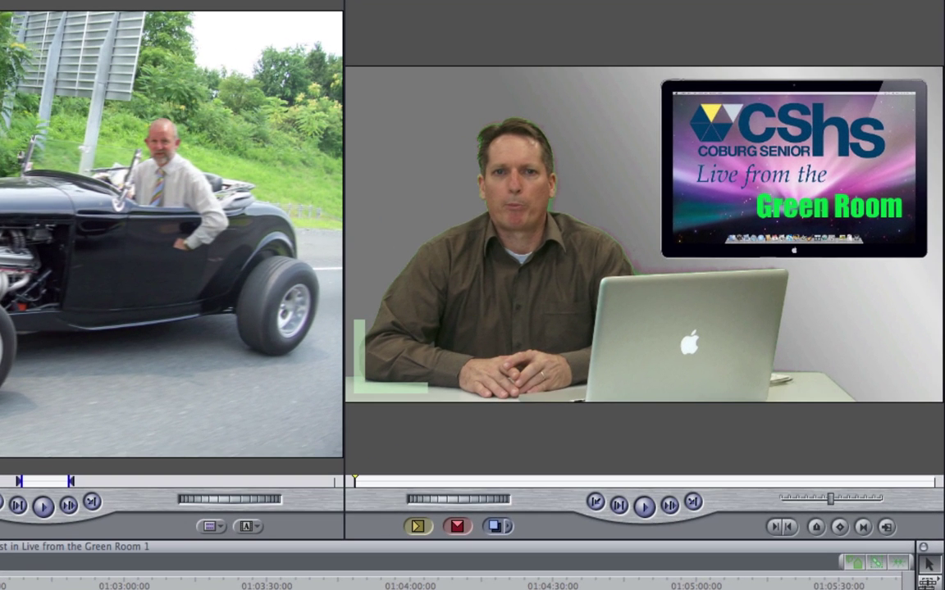
Step: Play back the rendered composite in the Canvas
key(space)
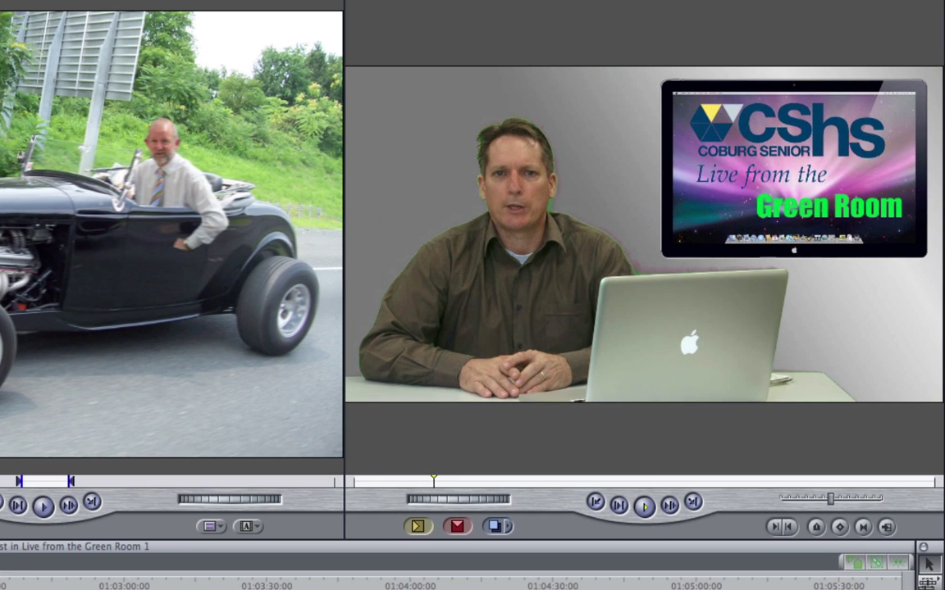